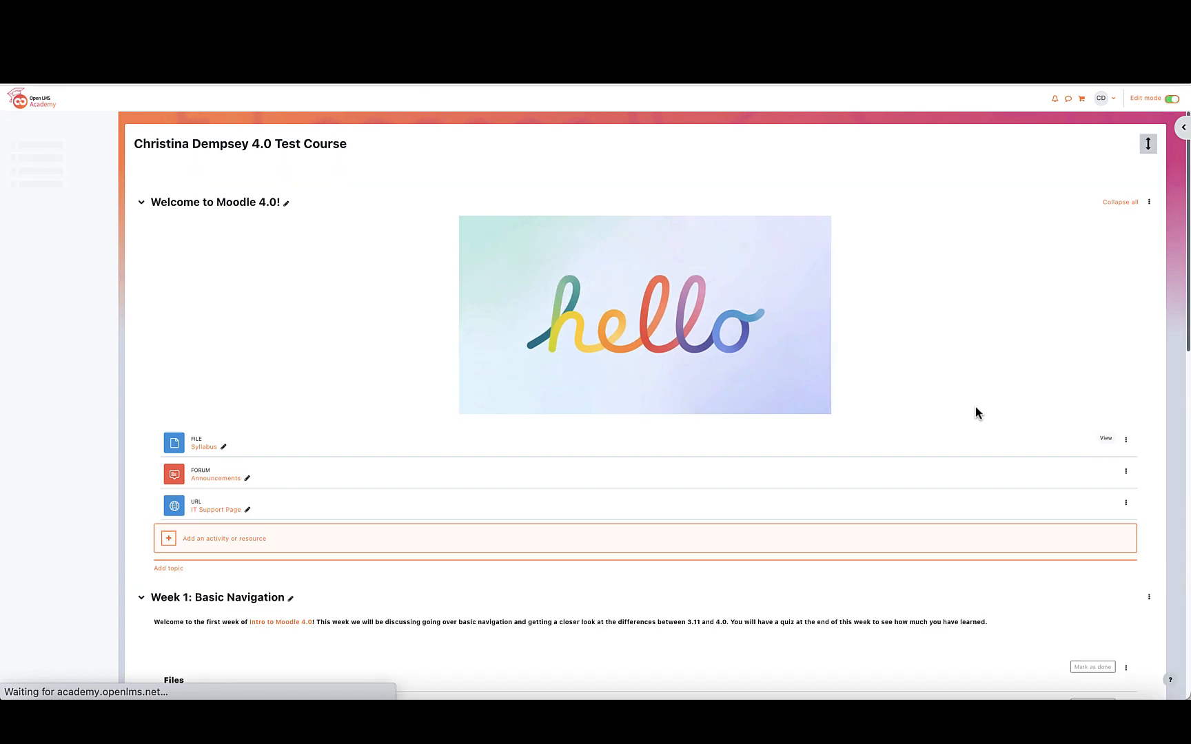
Add an Attendance activity with its default name and grade settings to the "Welcome to Moodle 4.0!" section, returning to the course
scroll(976, 406, "down", 1)
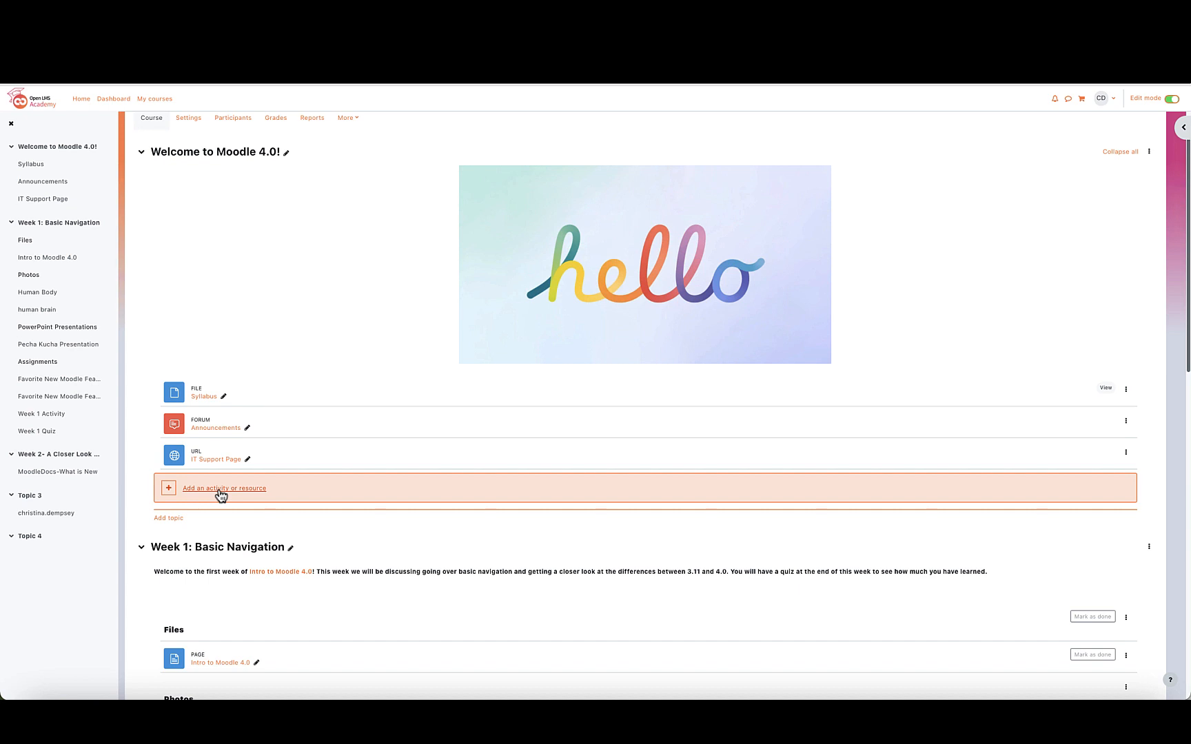
left_click(222, 497)
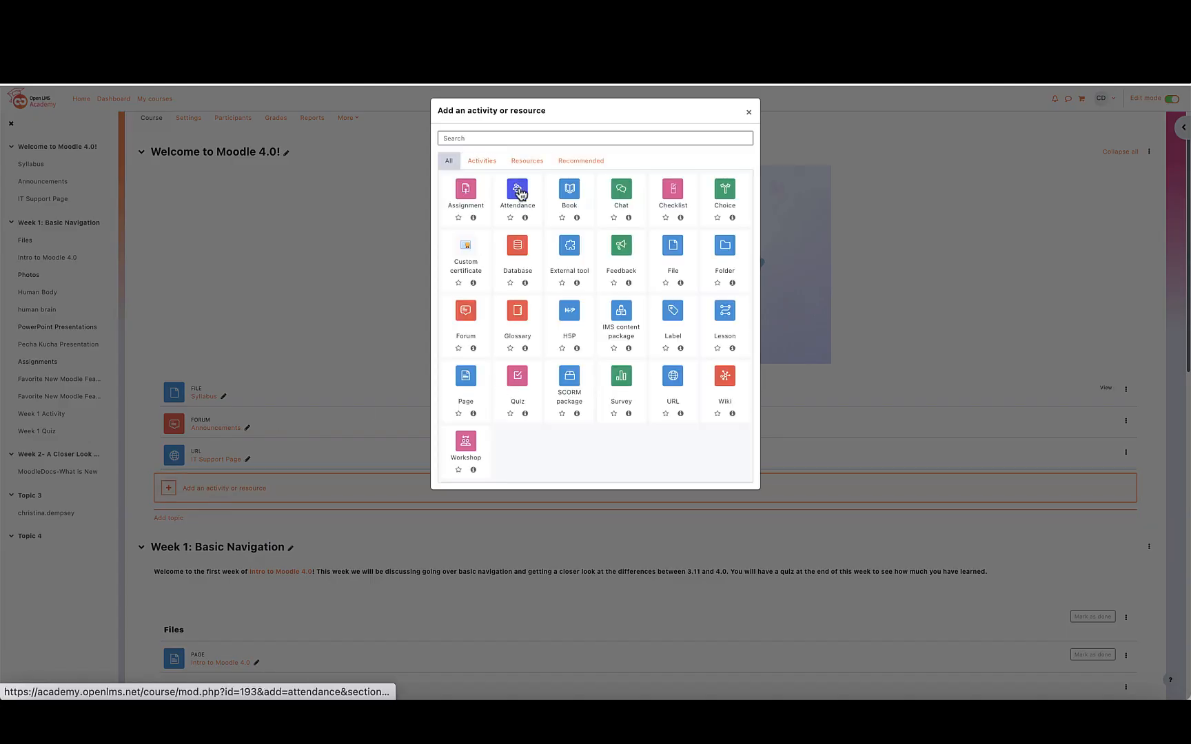
left_click(517, 190)
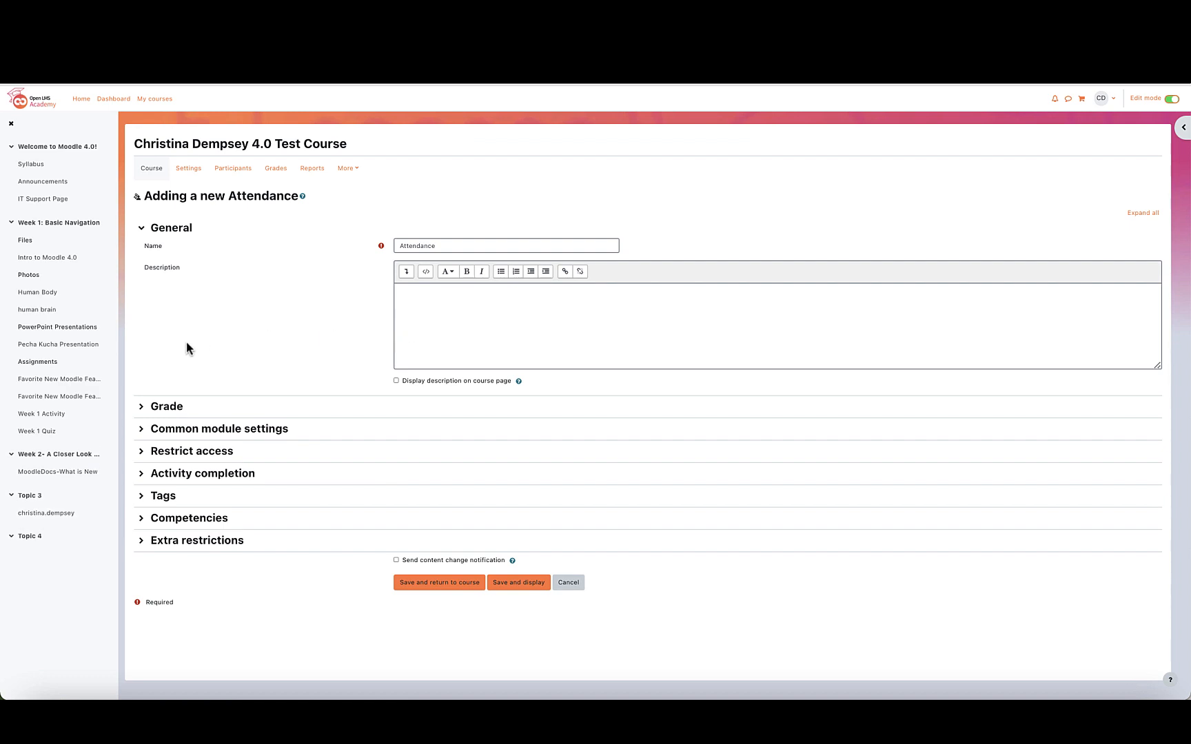
left_click(170, 412)
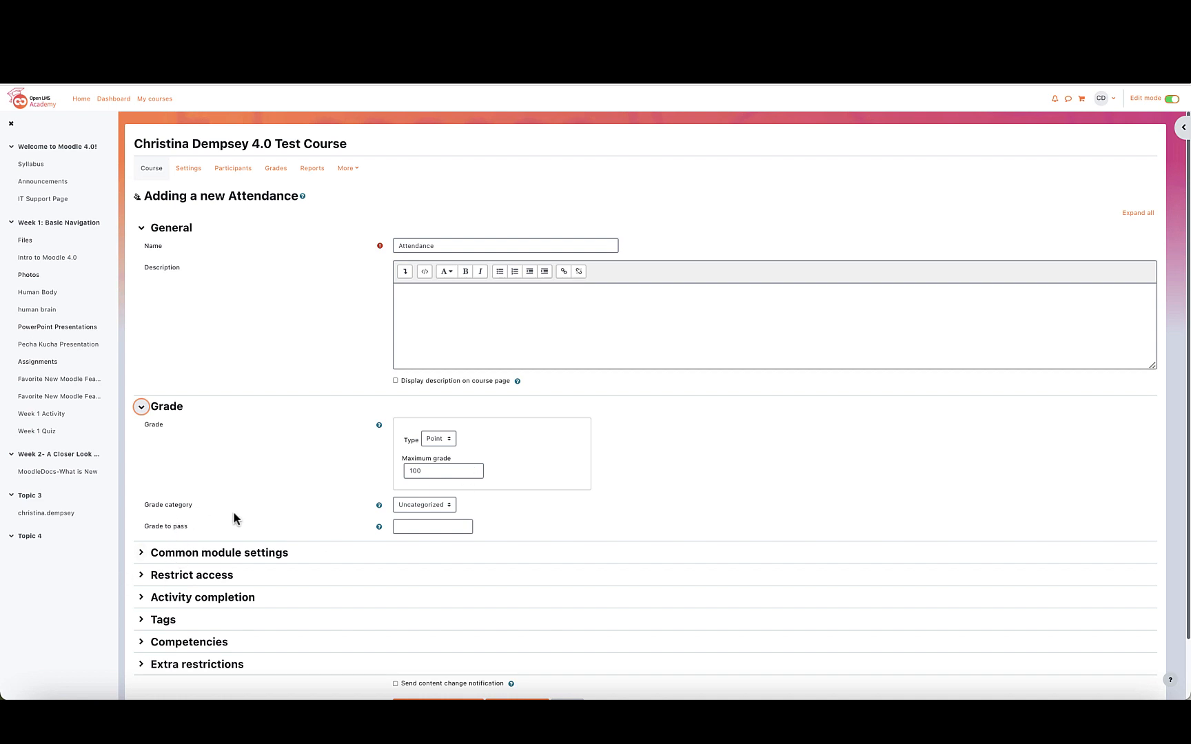
scroll(234, 513, "down", 2)
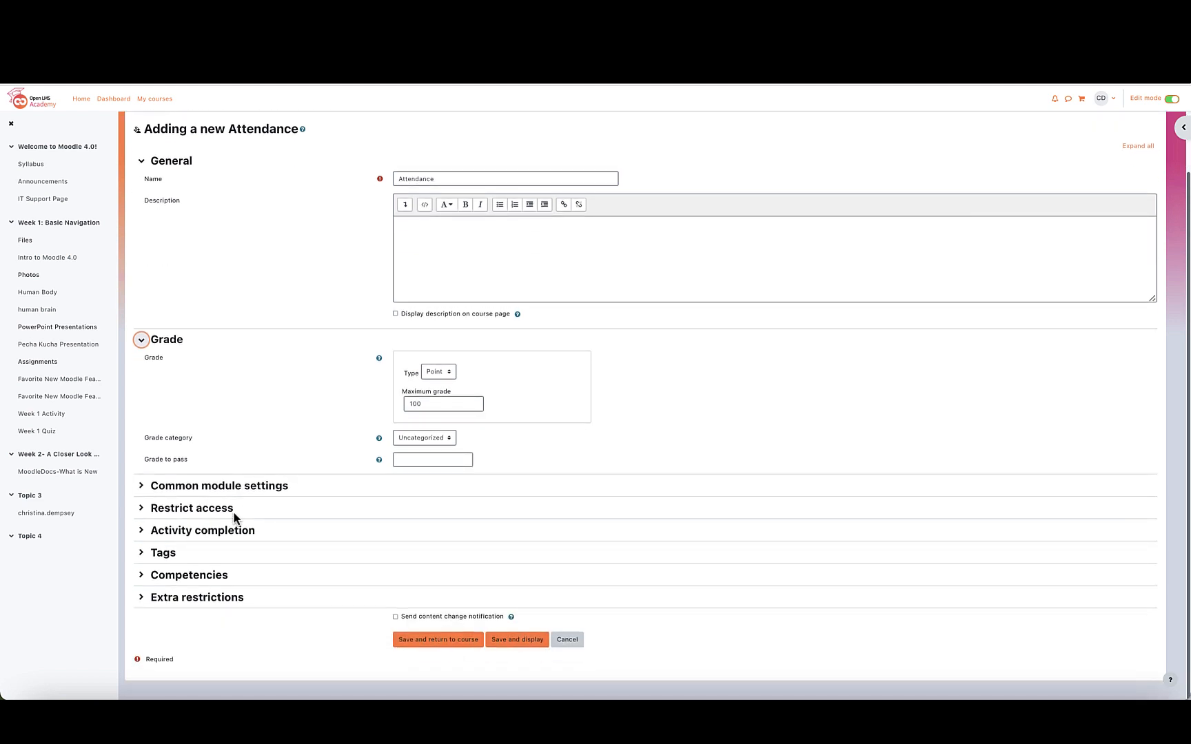
left_click(440, 641)
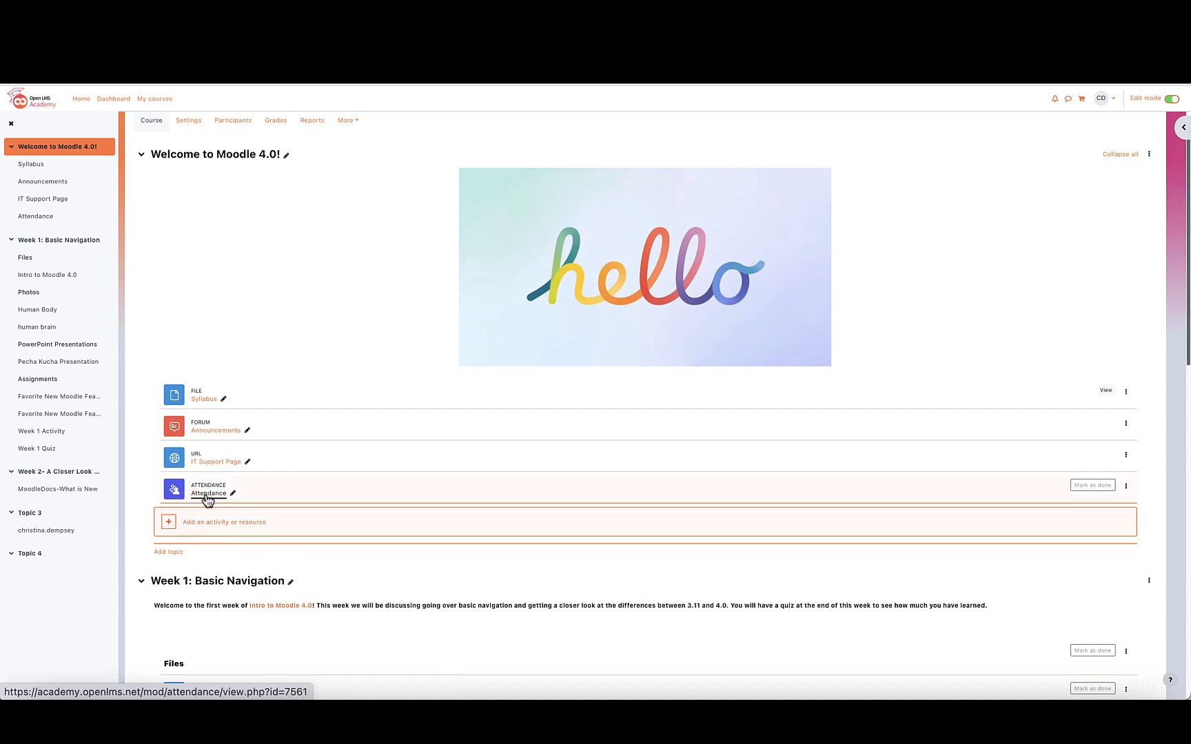
Start a new session in the Attendance activity and set its date to 30 January
left_click(208, 493)
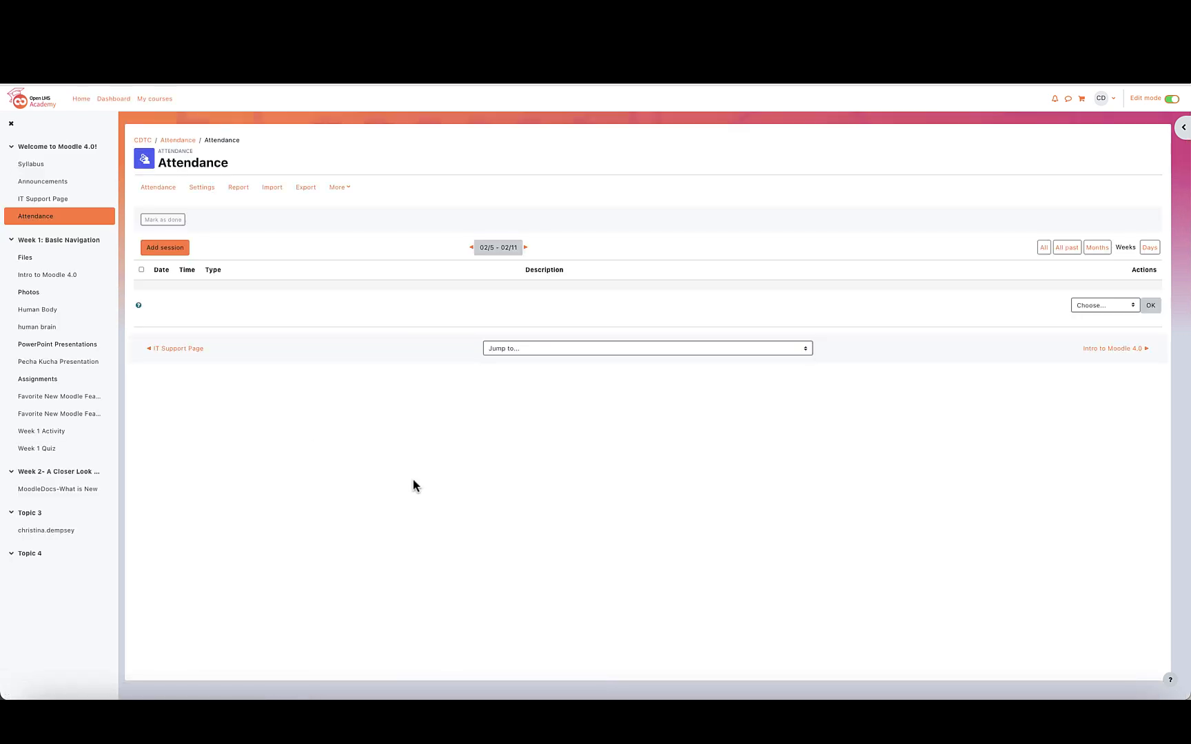
left_click(177, 252)
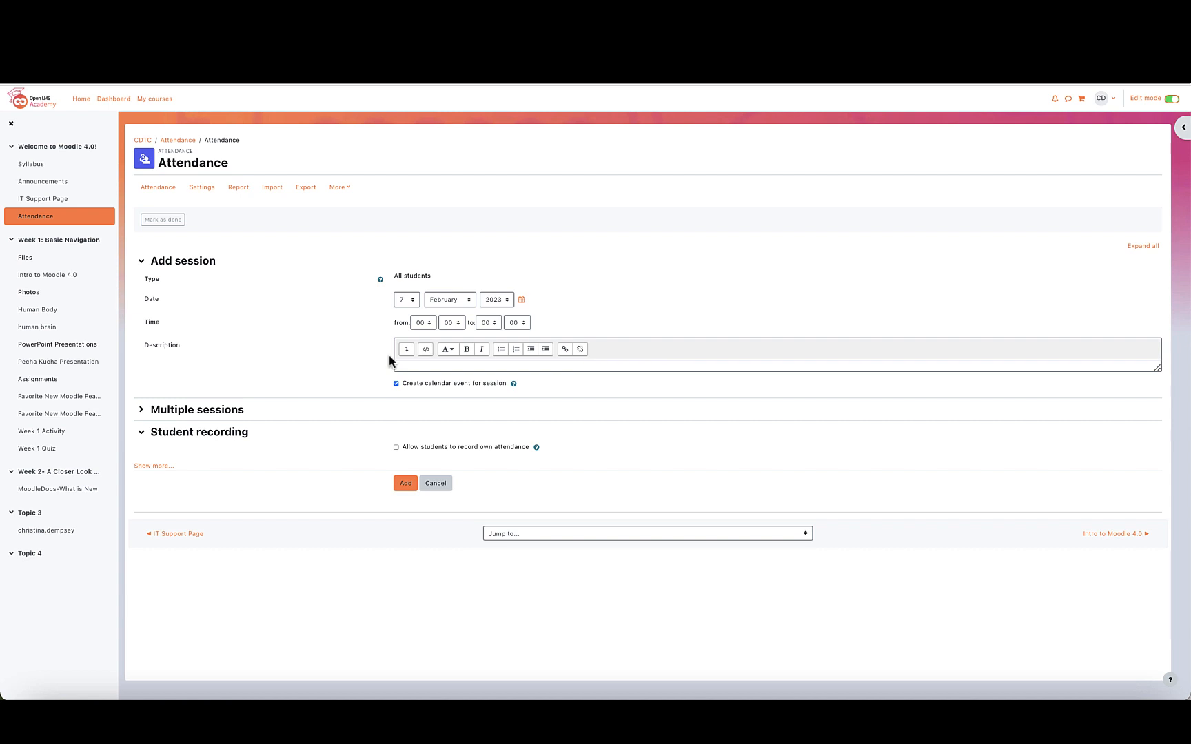
left_click(459, 299)
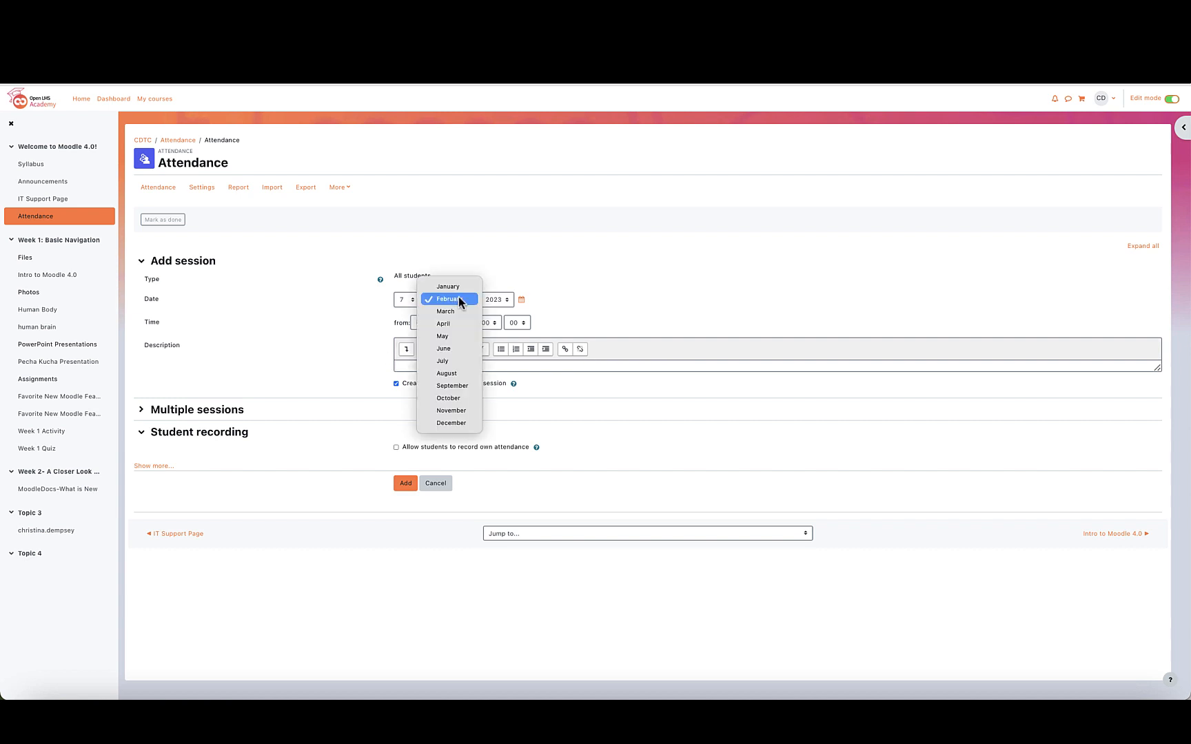
left_click(462, 286)
left_click(412, 300)
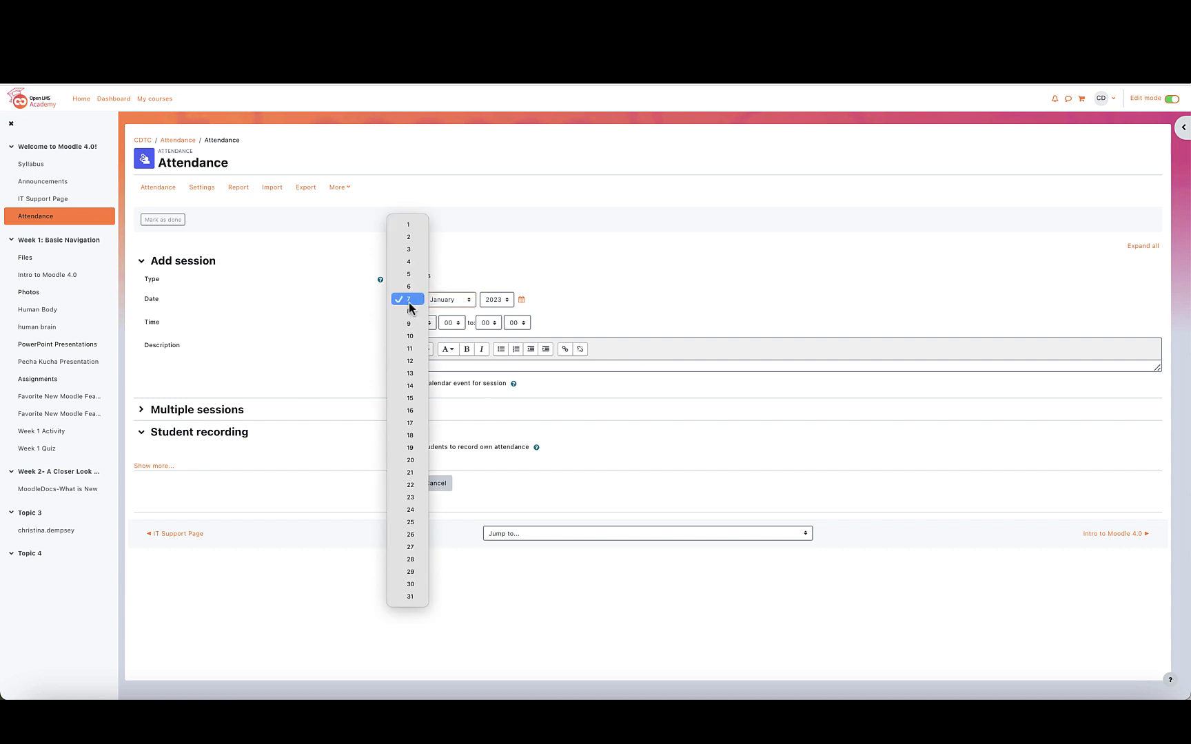
left_click(419, 585)
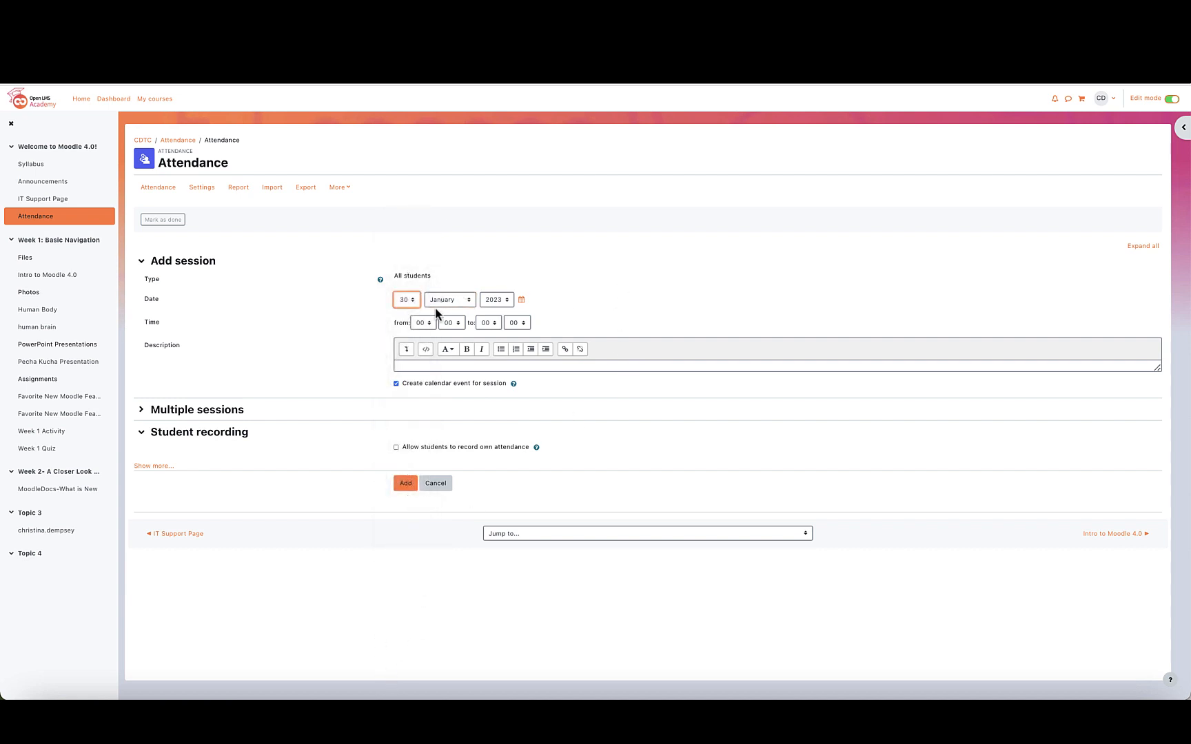
Set the session's time from 09:00 to 10:00
left_click(423, 322)
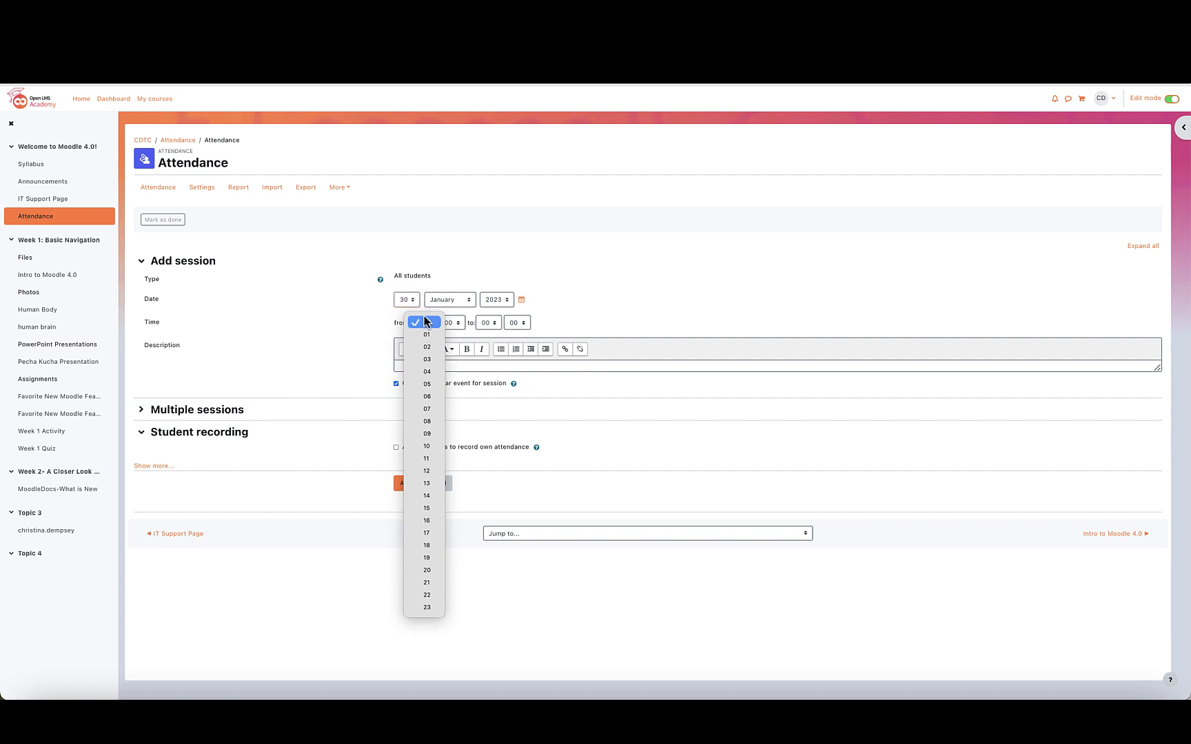
left_click(435, 434)
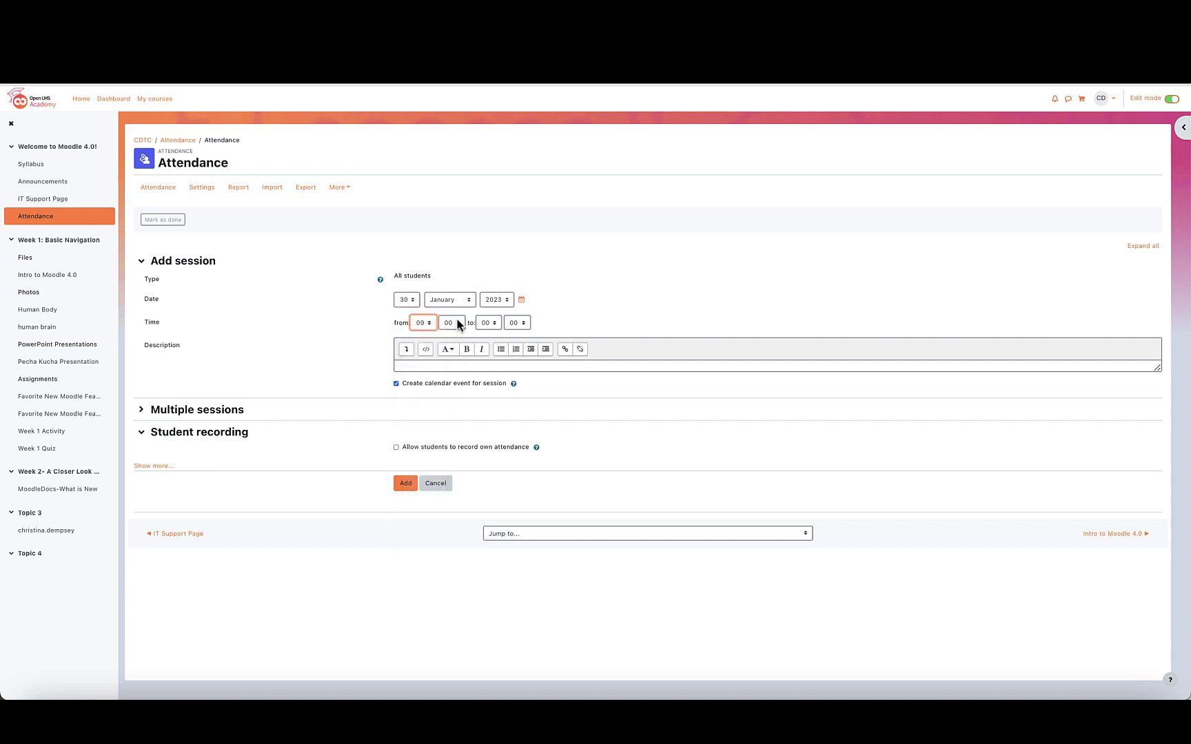
left_click(488, 322)
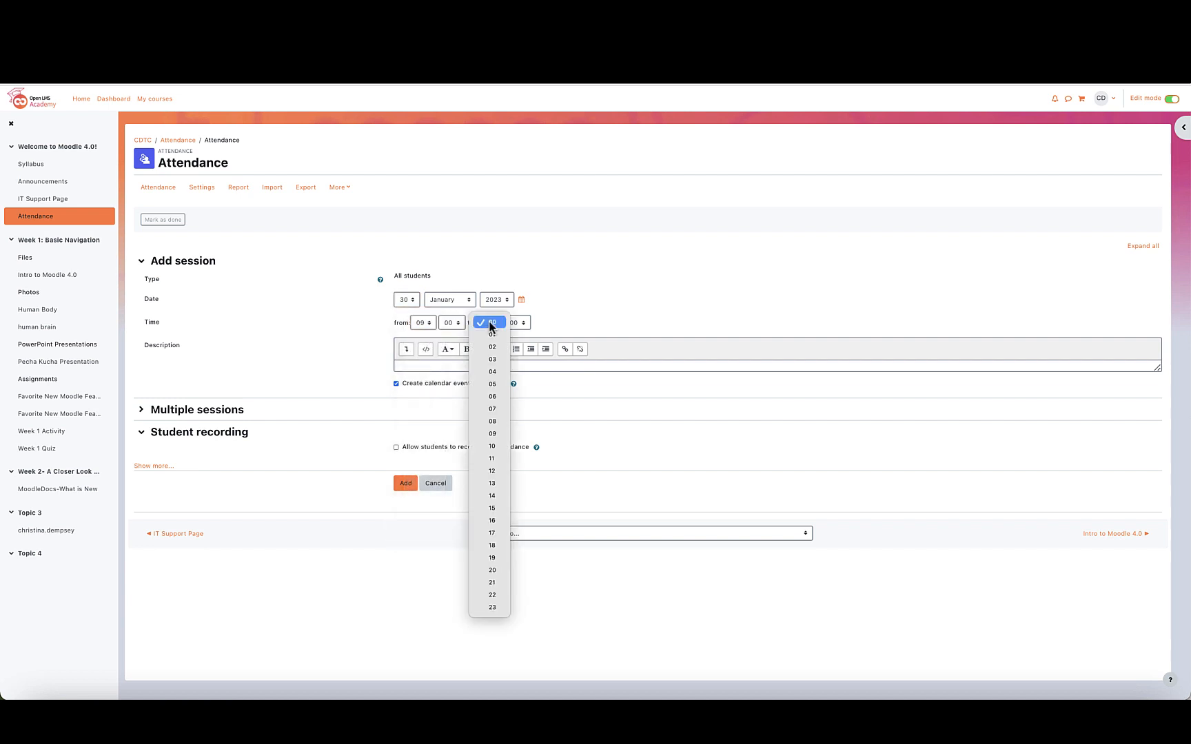
left_click(489, 446)
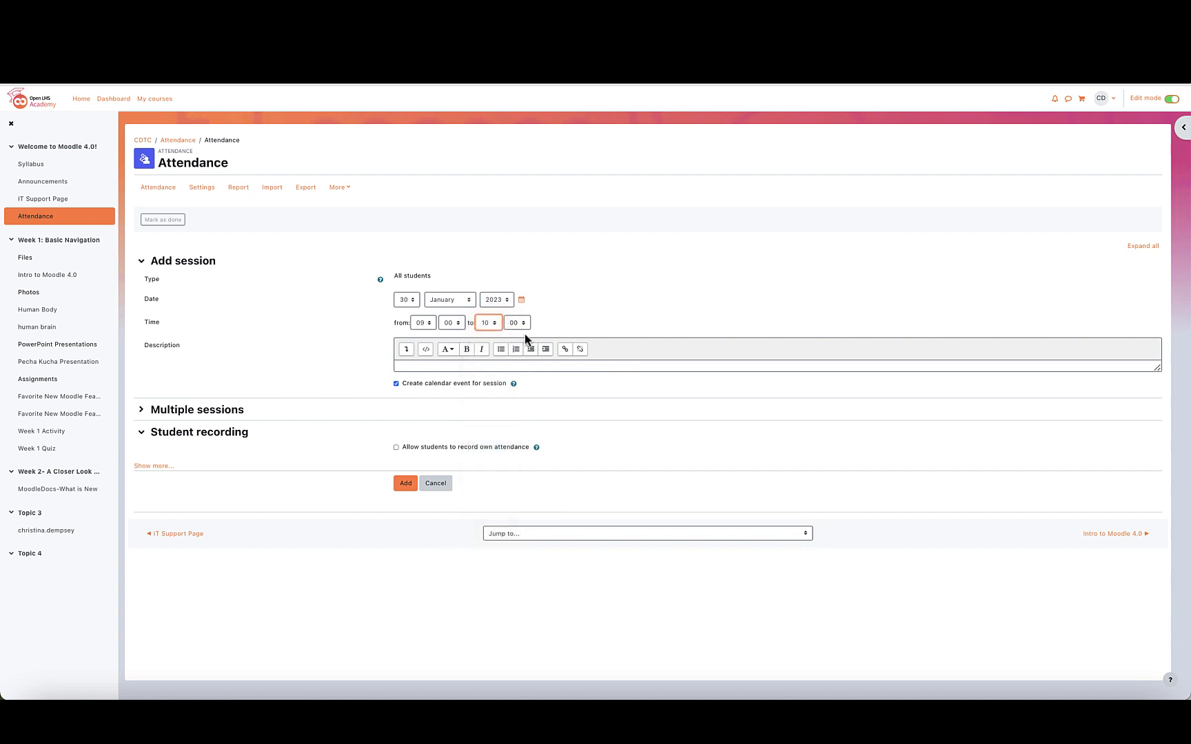
left_click(524, 326)
left_click(523, 325)
Repeat the session on Mondays and Wednesdays until 17 May 2023, and add the sessions
left_click(226, 413)
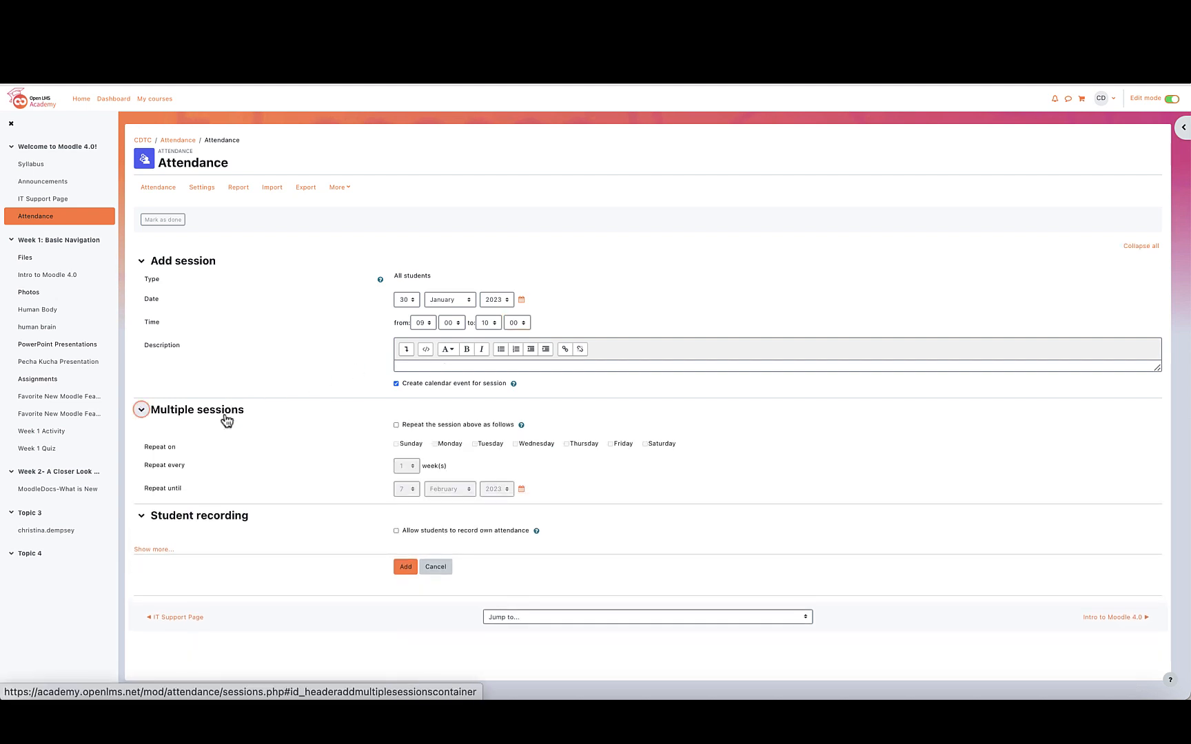
left_click(397, 426)
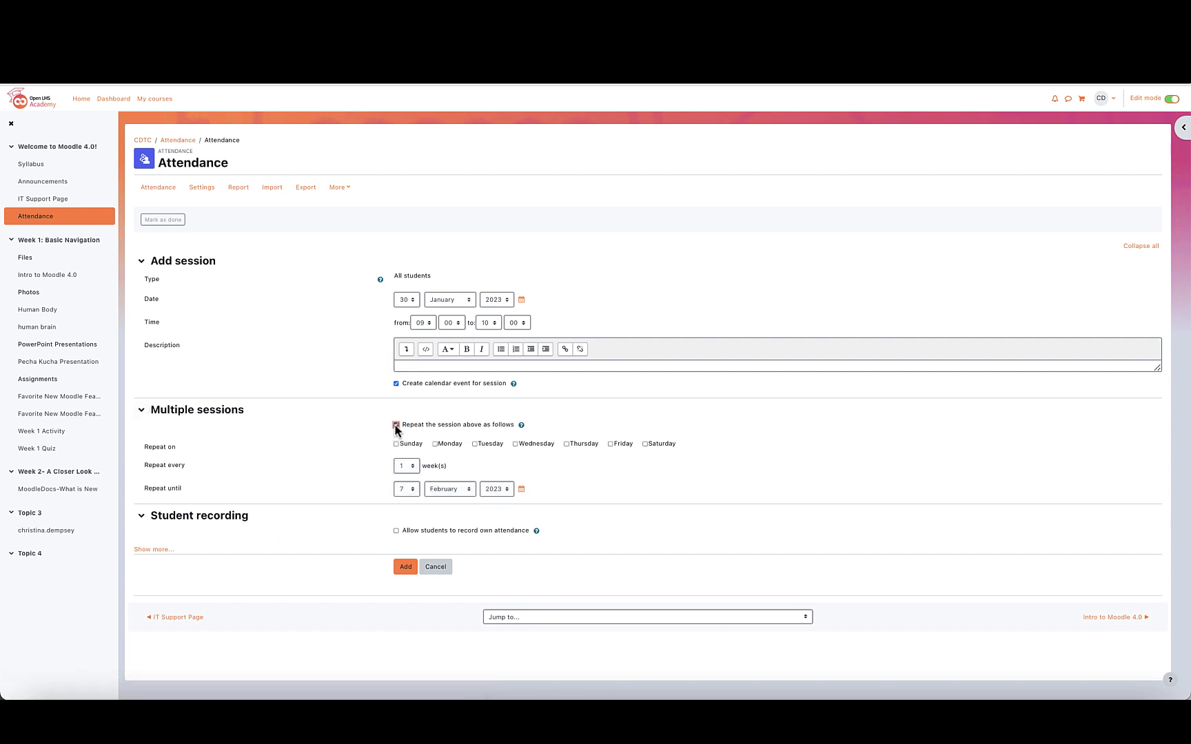
left_click(435, 444)
left_click(514, 444)
left_click(448, 495)
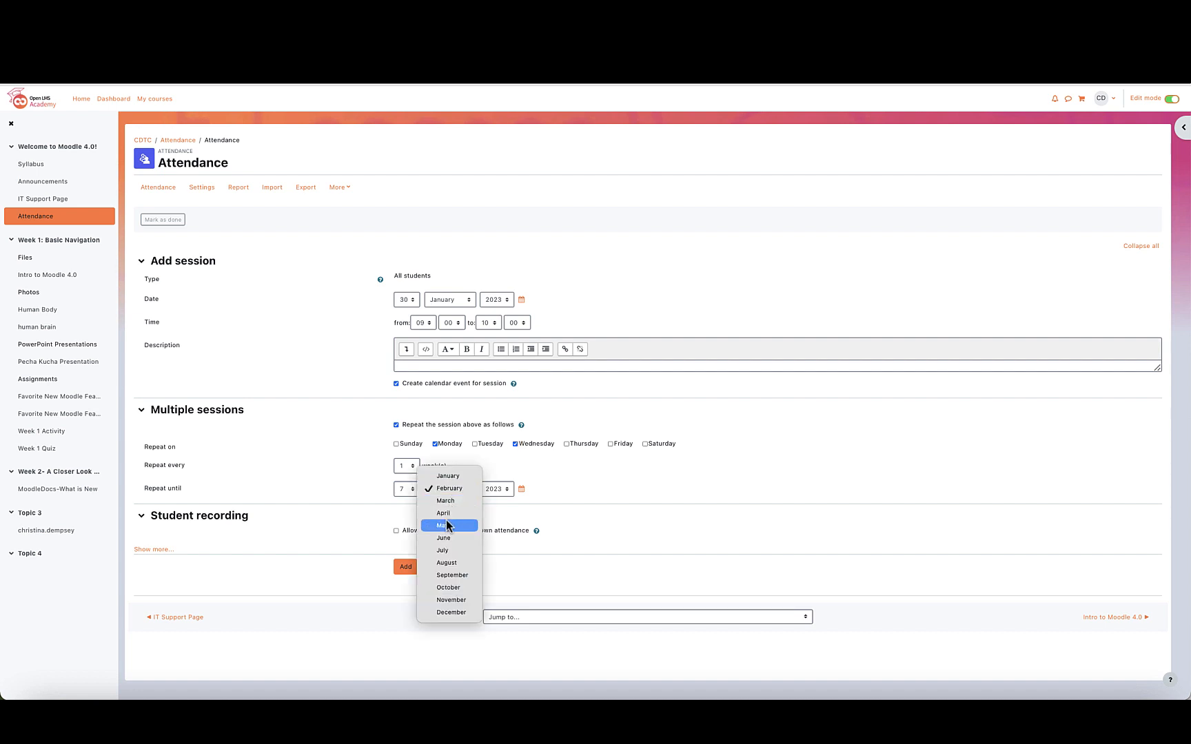
left_click(472, 526)
left_click(414, 492)
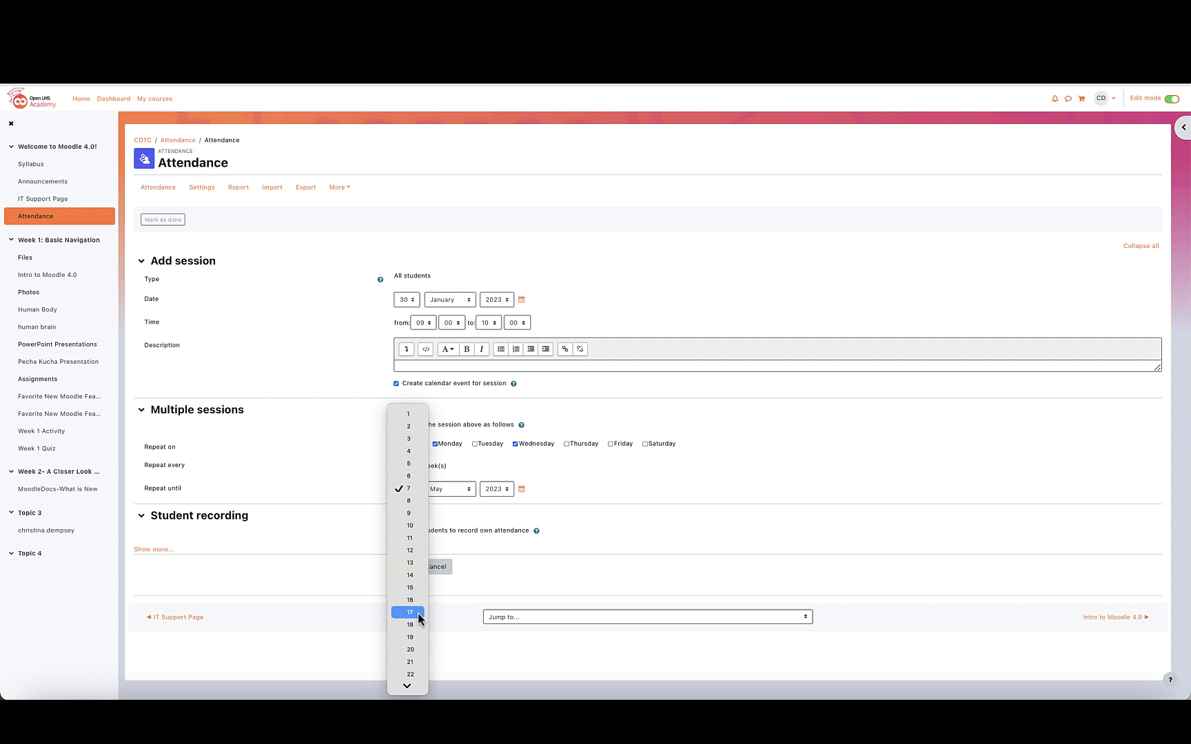
key("Escape")
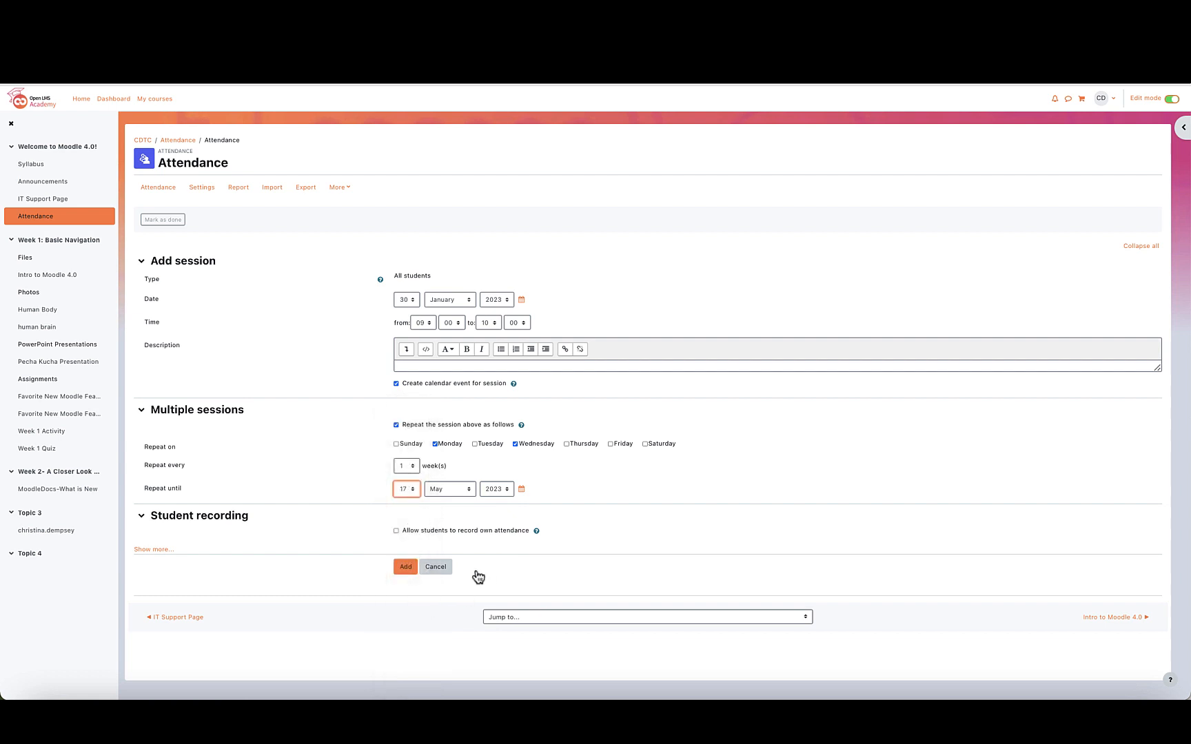
left_click(407, 568)
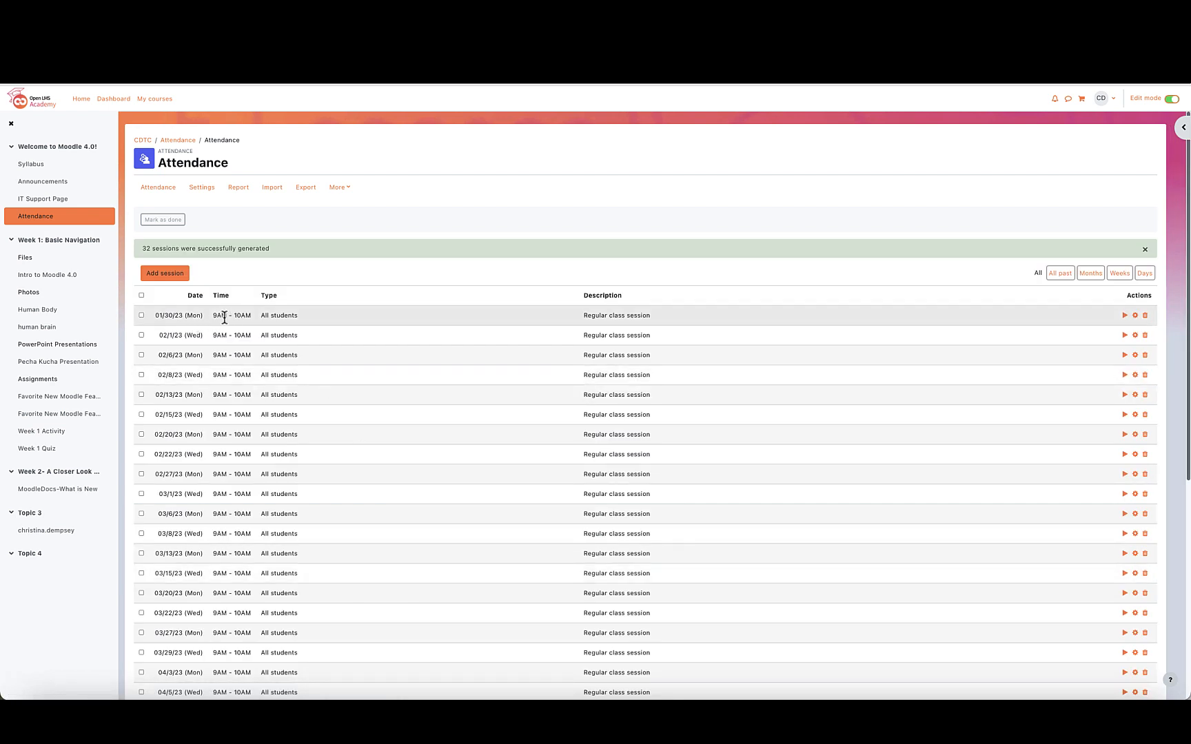
Try marking the student Present on the 01/30/23 session's attendance sheet, and return to the course page without saving
scroll(161, 339, "down", 1)
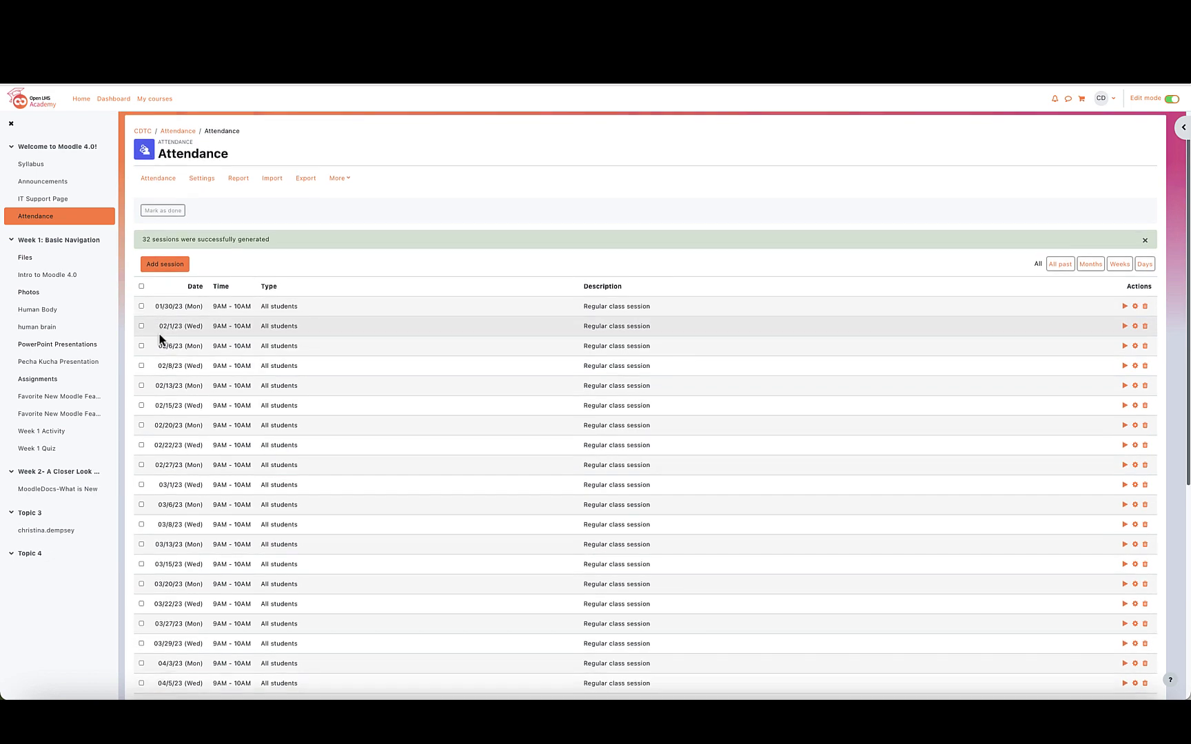
scroll(190, 319, "down", 5)
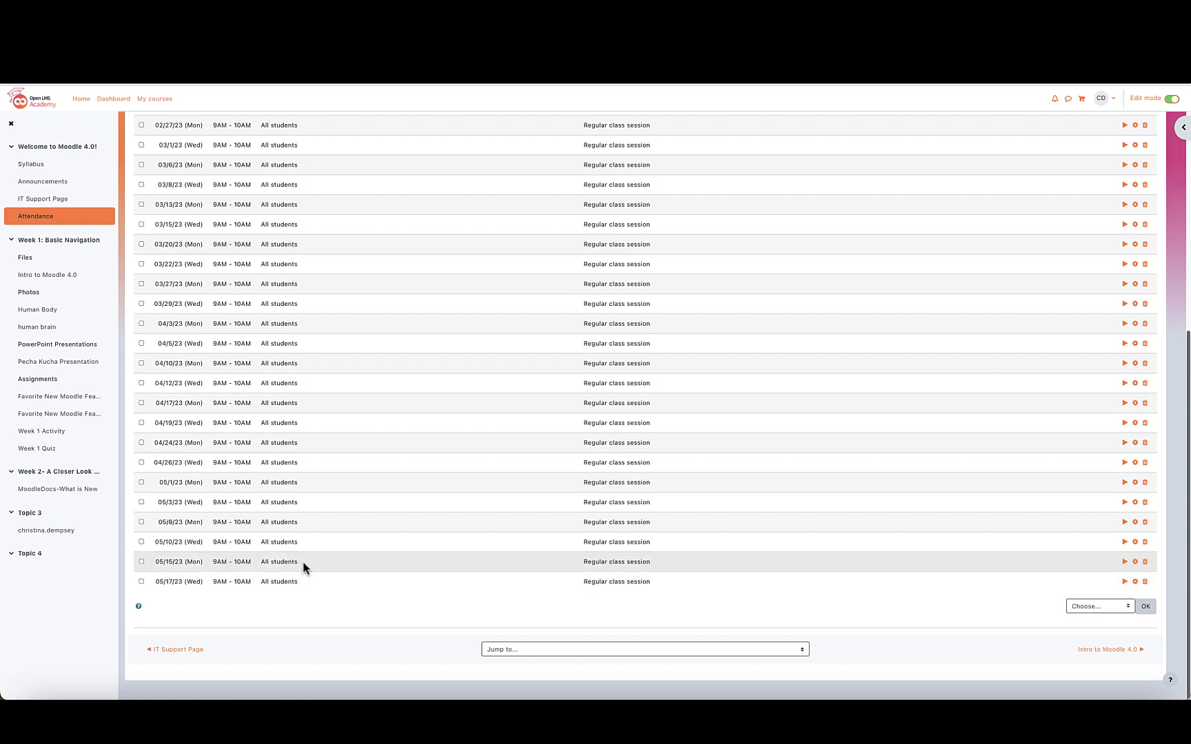
scroll(303, 561, "up", 5)
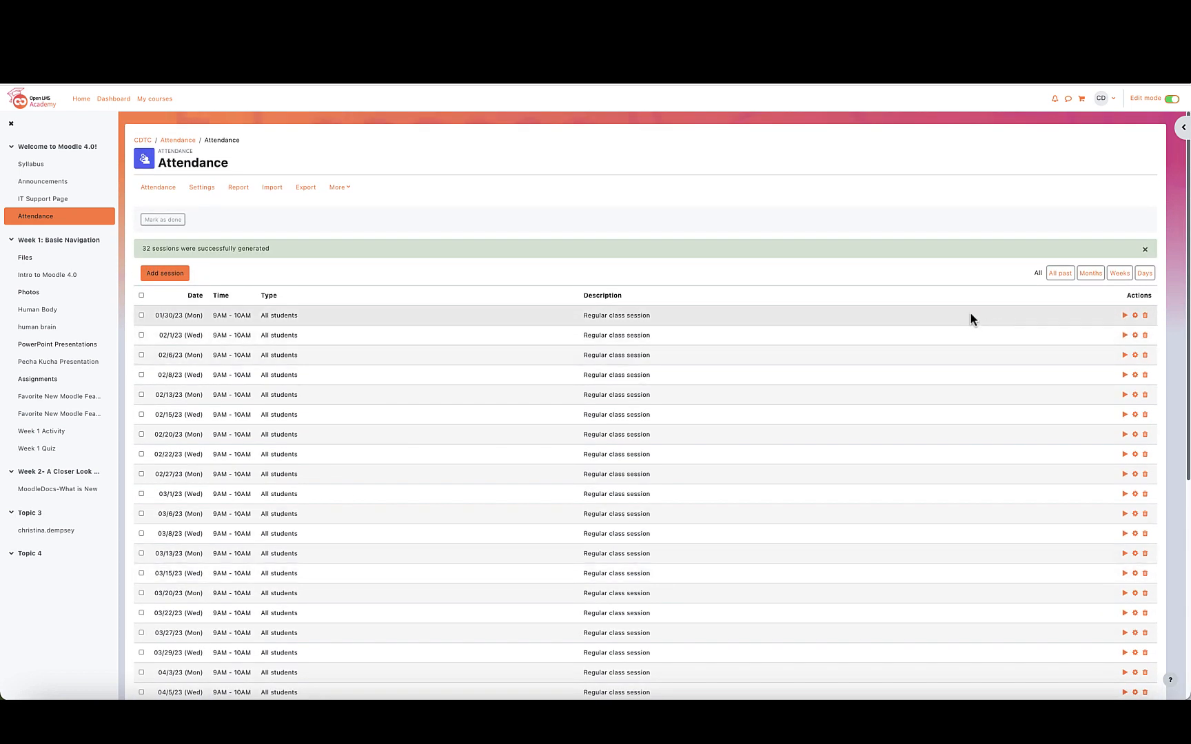
left_click(1124, 316)
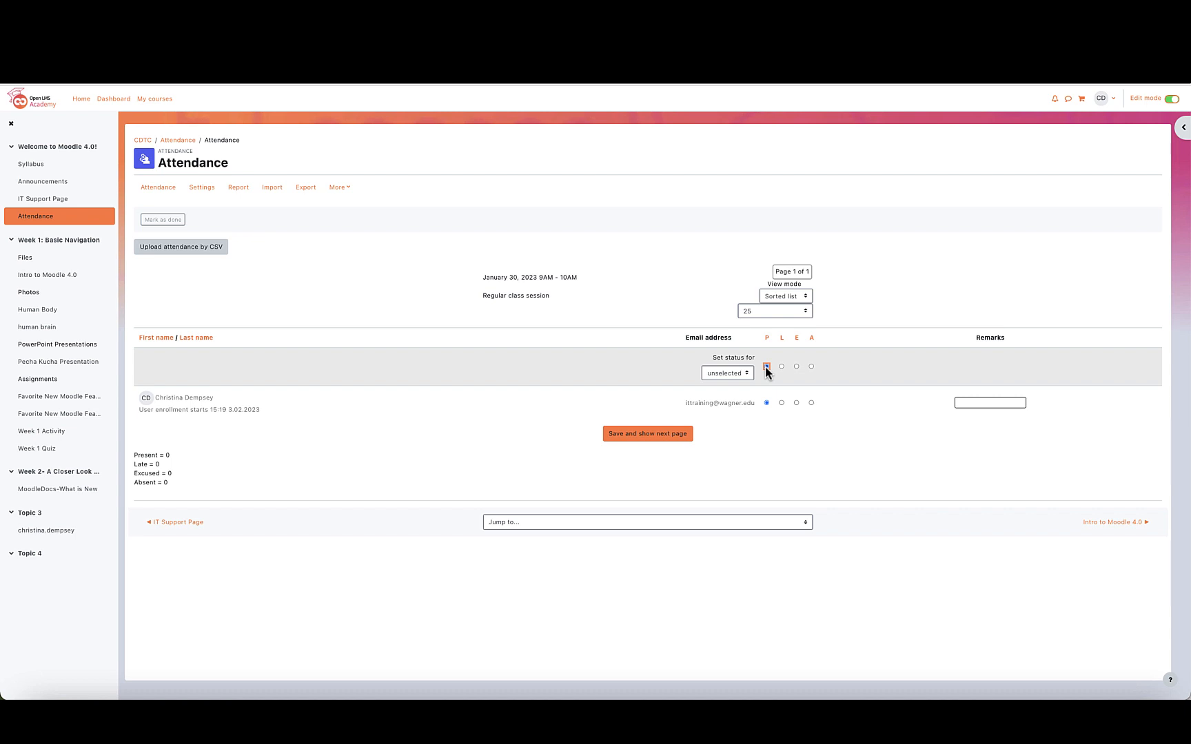
left_click(767, 402)
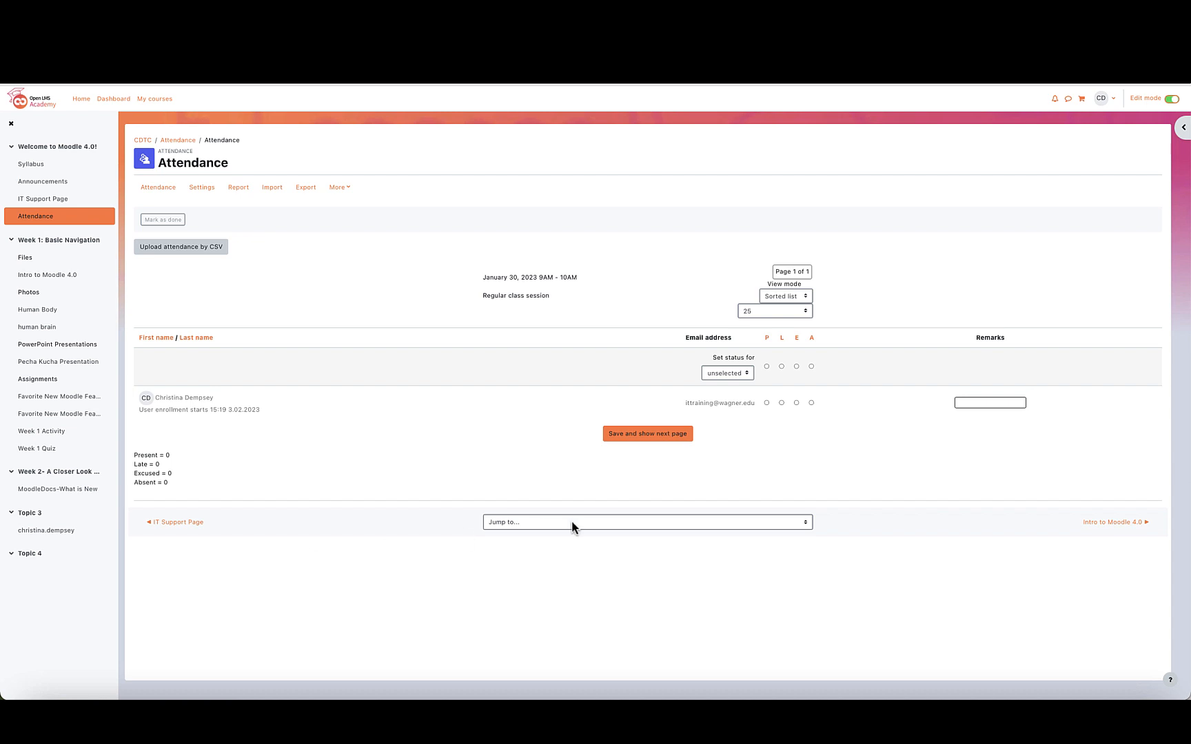
left_click(988, 402)
left_click(142, 141)
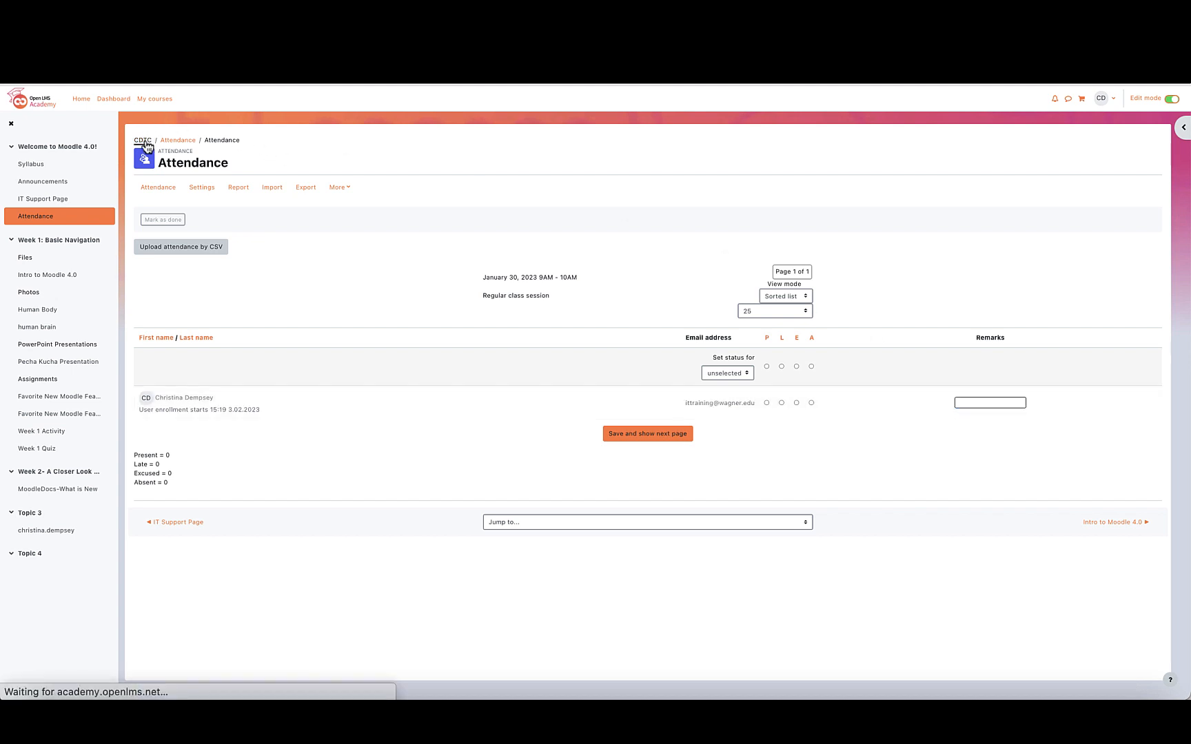